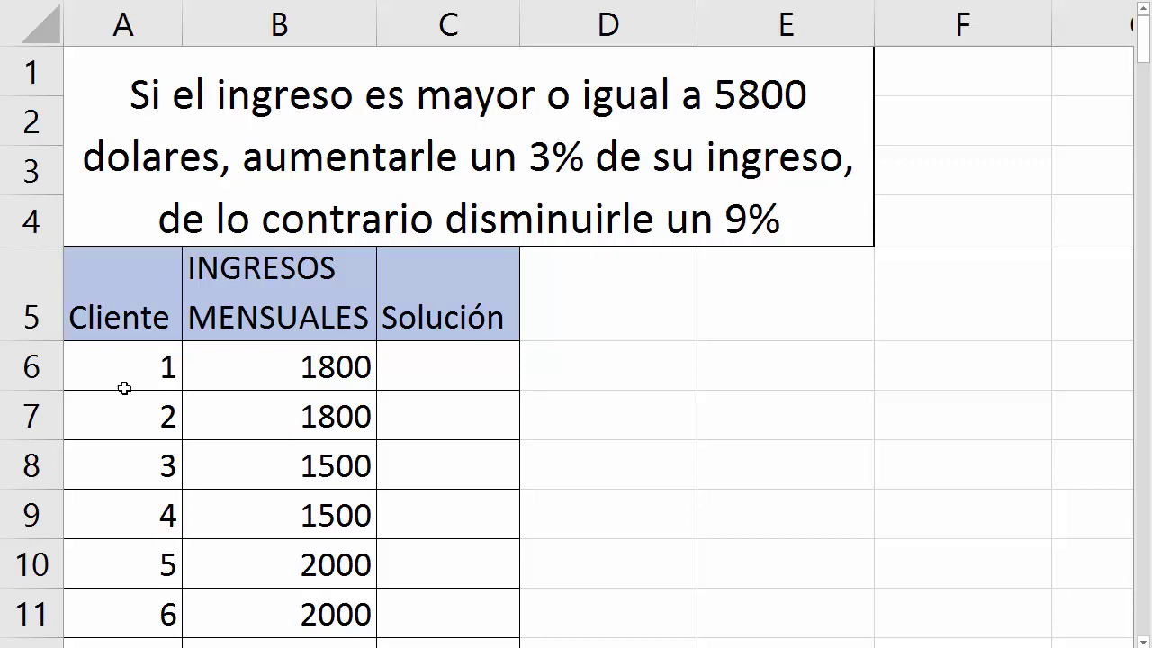
# Point out the client numbers, the income values and the empty Solución cells C6 to C11.
pyautogui.moveTo(135, 360); pyautogui.dragTo(139, 563)
pyautogui.moveTo(279, 365); pyautogui.dragTo(297, 513)
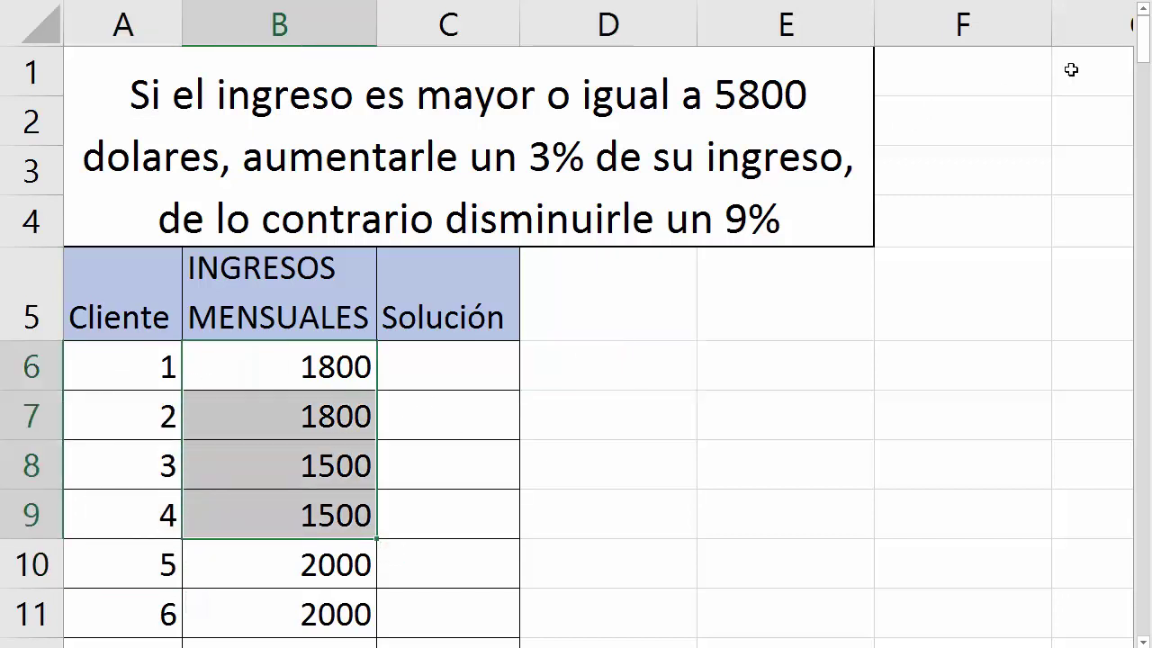
pyautogui.moveTo(1142, 41); pyautogui.dragTo(1142, 40)
pyautogui.moveTo(450, 367); pyautogui.dragTo(448, 612)
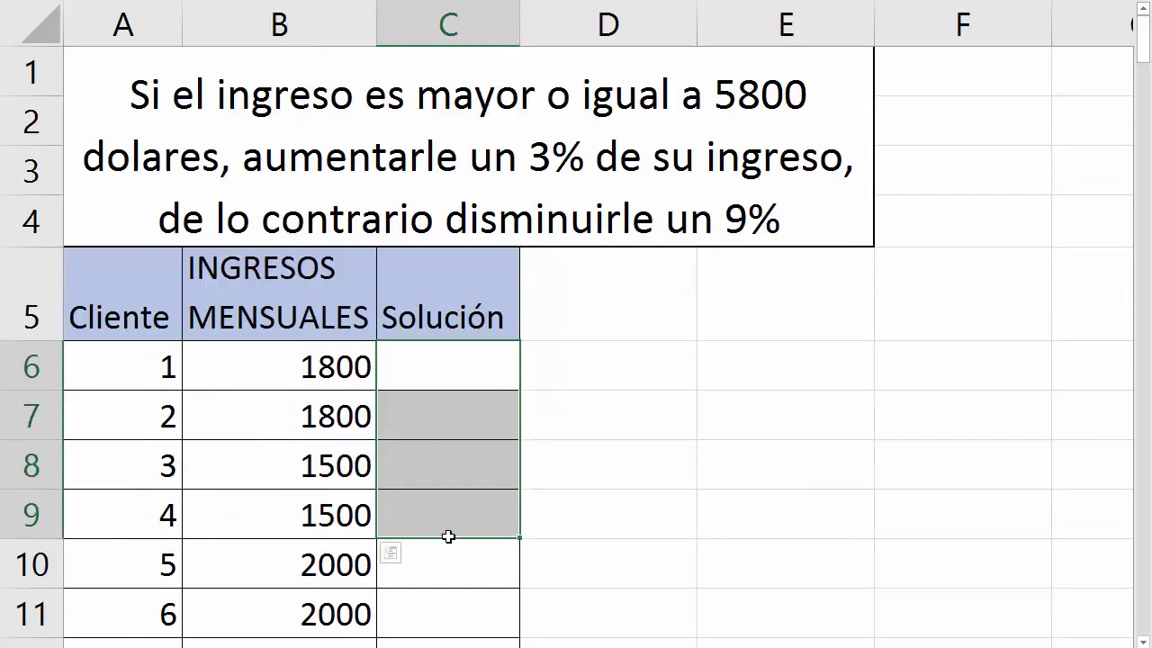
pyautogui.click(443, 417)
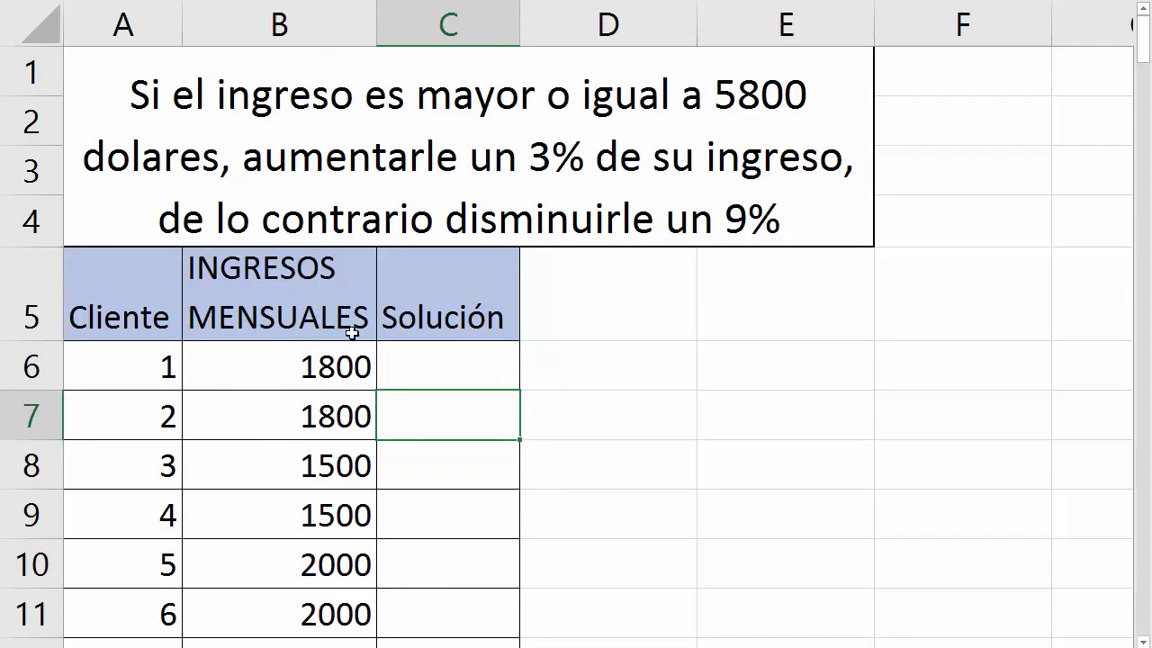
pyautogui.click(315, 363)
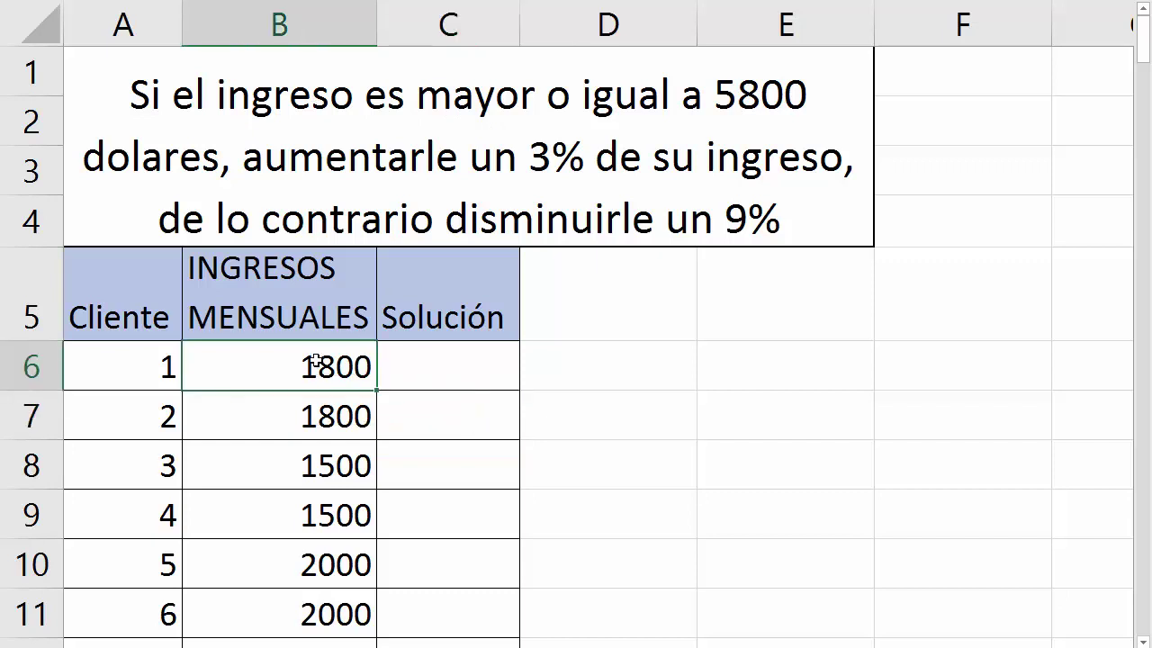
pyautogui.click(436, 360)
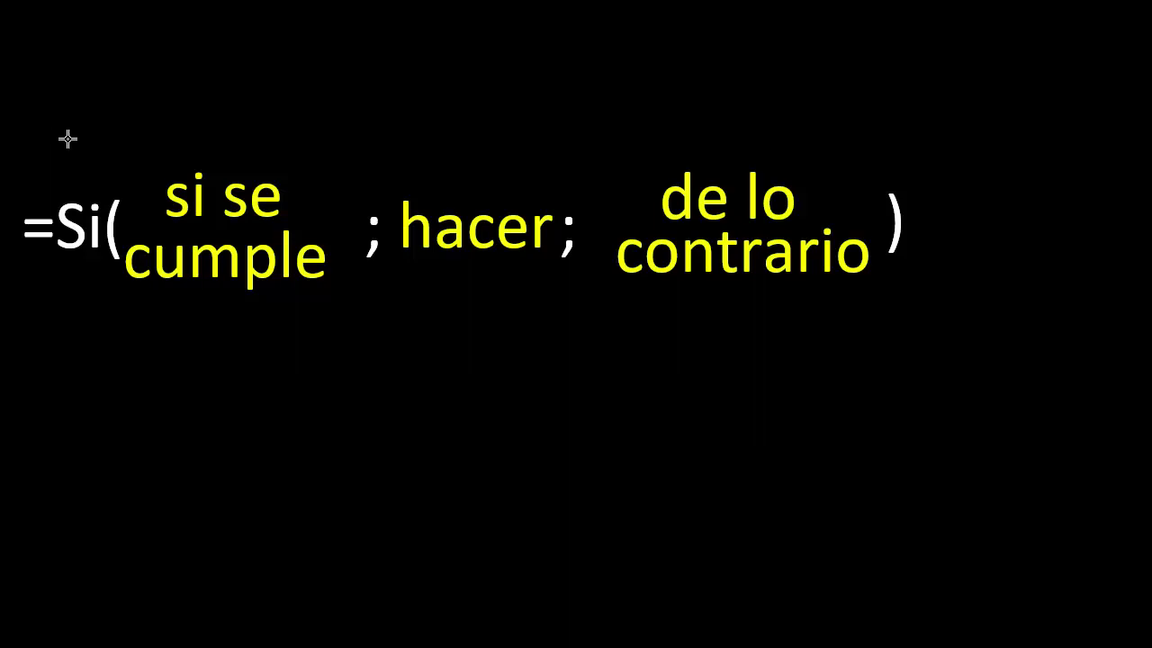
# Box the 'si se cumple', 'hacer' and 'de lo contrario' parts of the SI syntax.
pyautogui.moveTo(347, 146); pyautogui.dragTo(115, 303)
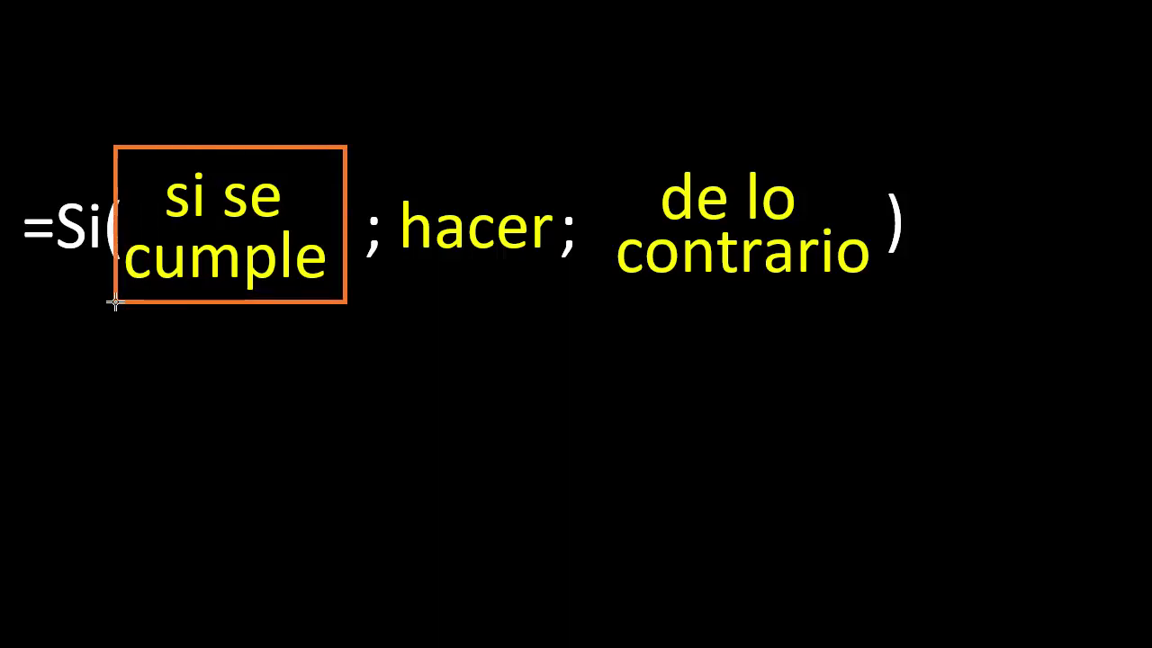
pyautogui.moveTo(389, 162)
pyautogui.mouseDown()
pyautogui.moveTo(575, 287)
pyautogui.moveTo(557, 287)
pyautogui.mouseUp()
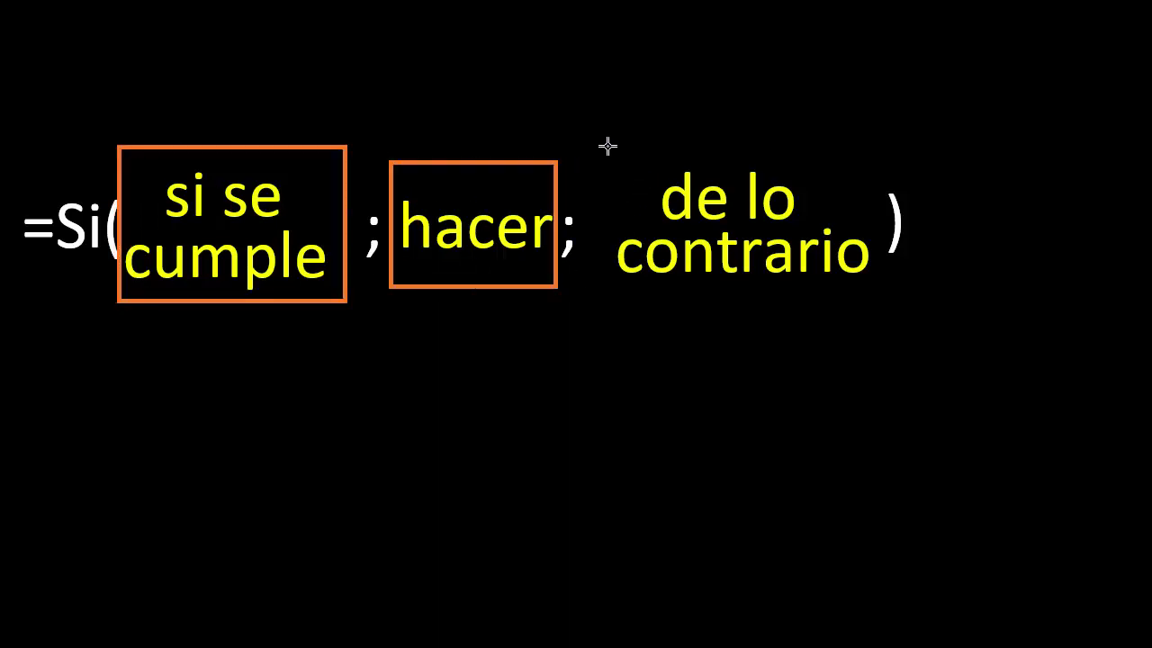
pyautogui.moveTo(607, 141); pyautogui.dragTo(879, 296)
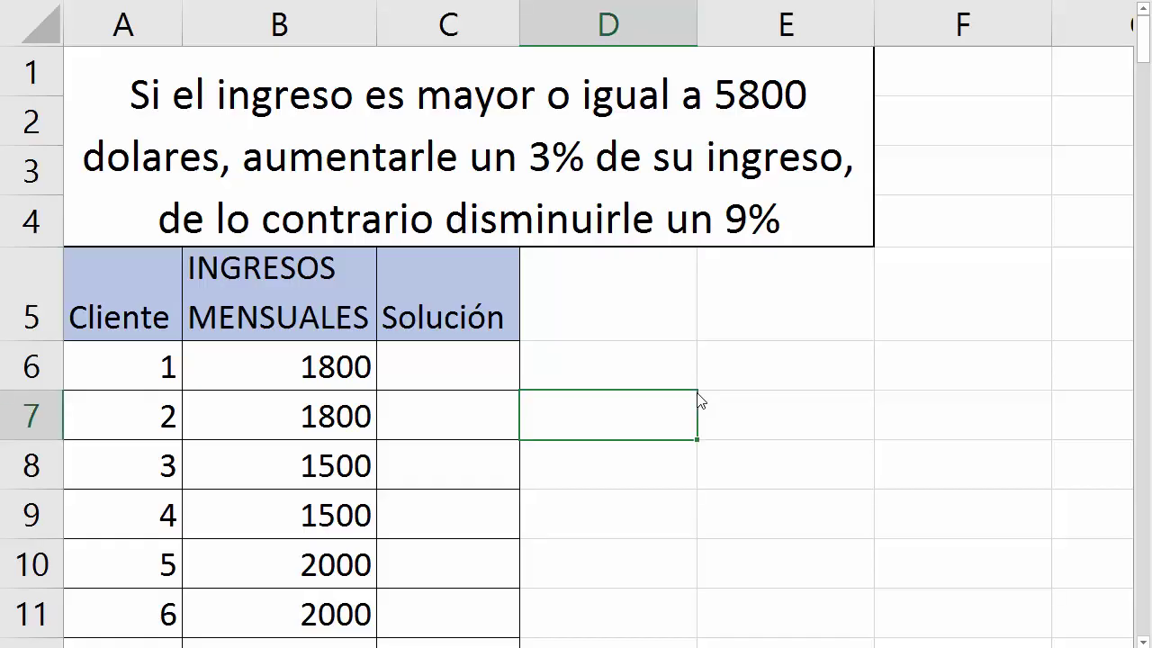
# In C6, start =SI( with the test B6>=5800; using the autocomplete list.
pyautogui.click(455, 364)
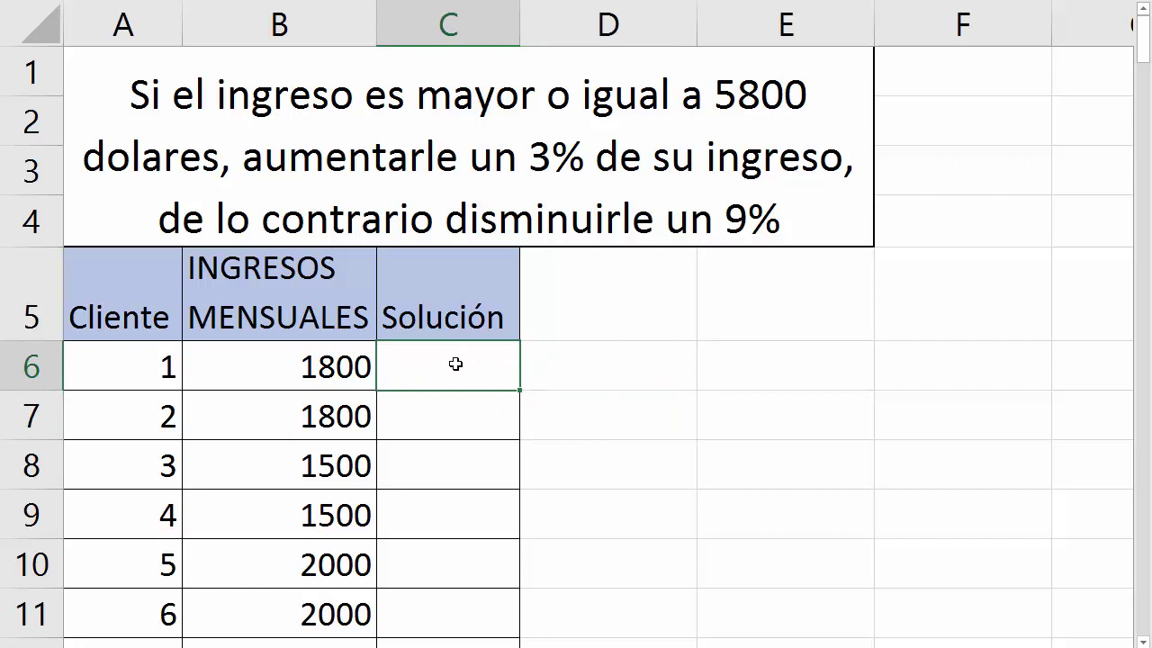
pyautogui.write('=si')
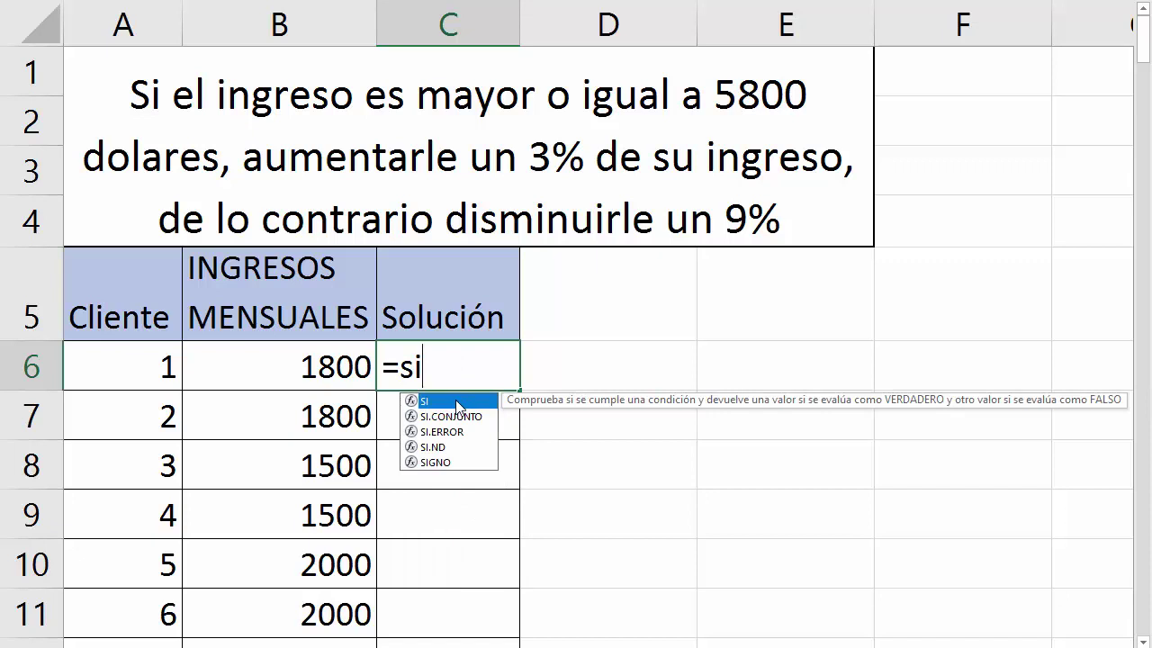
pyautogui.doubleClick(461, 405)
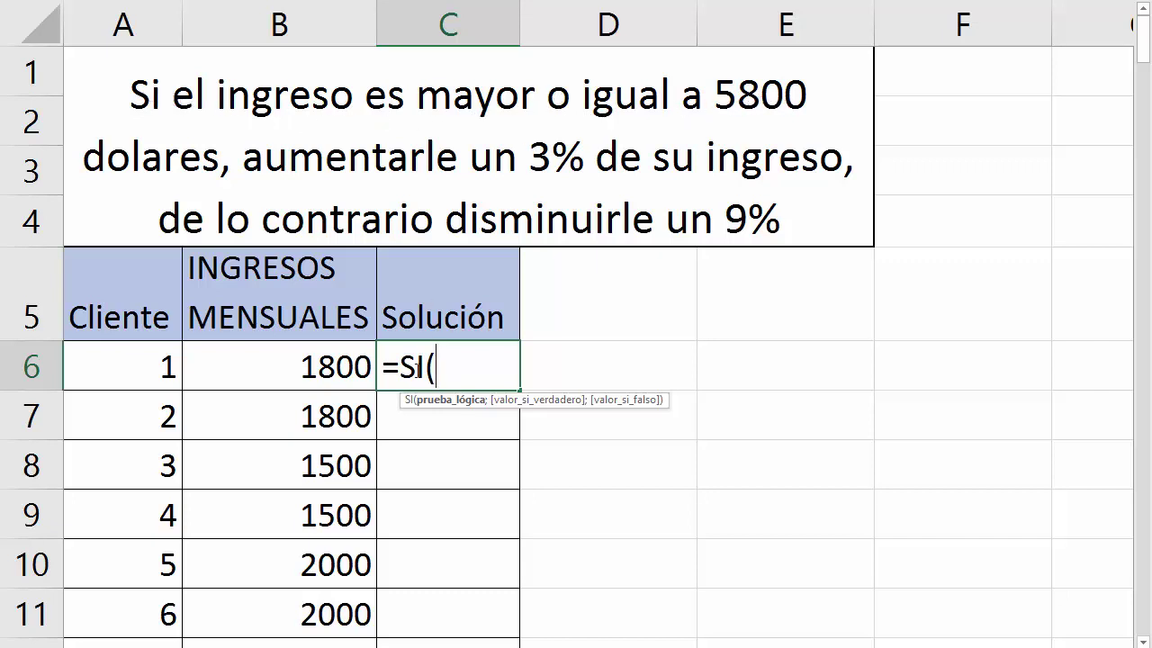
pyautogui.click(317, 366)
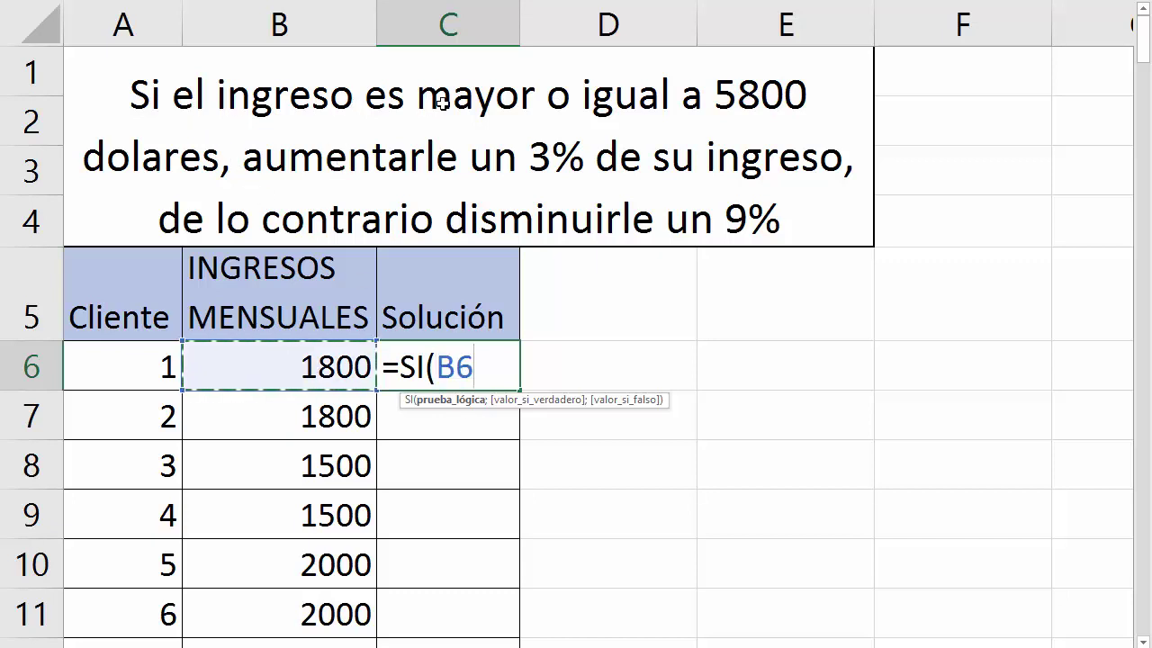
pyautogui.write('>')
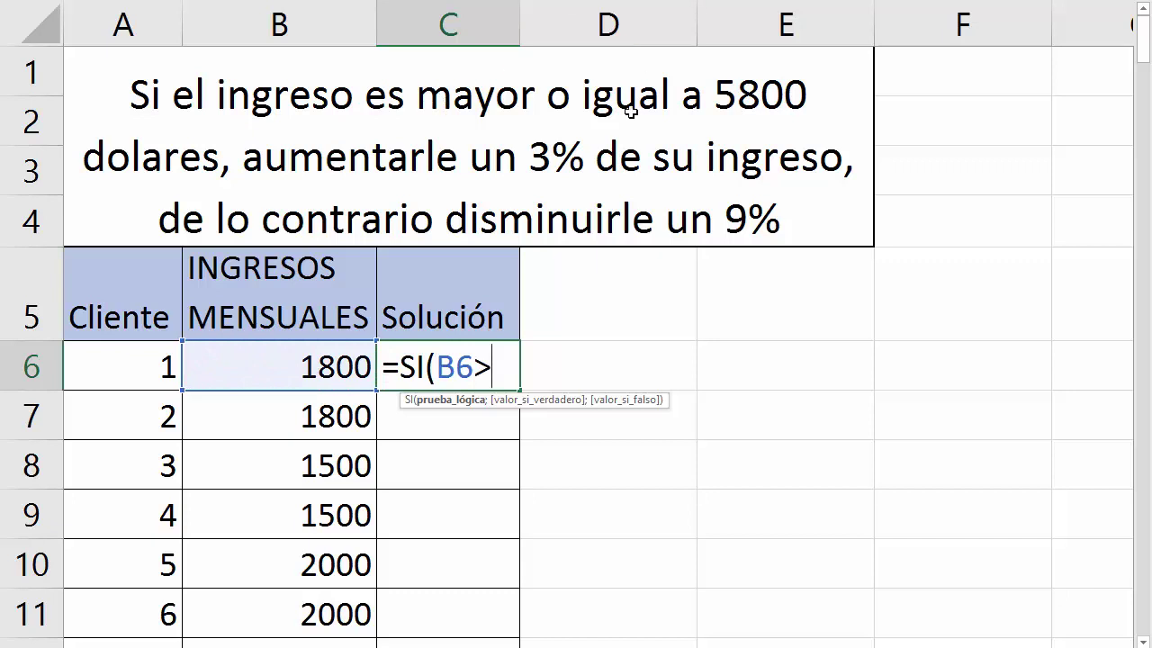
pyautogui.write('=')
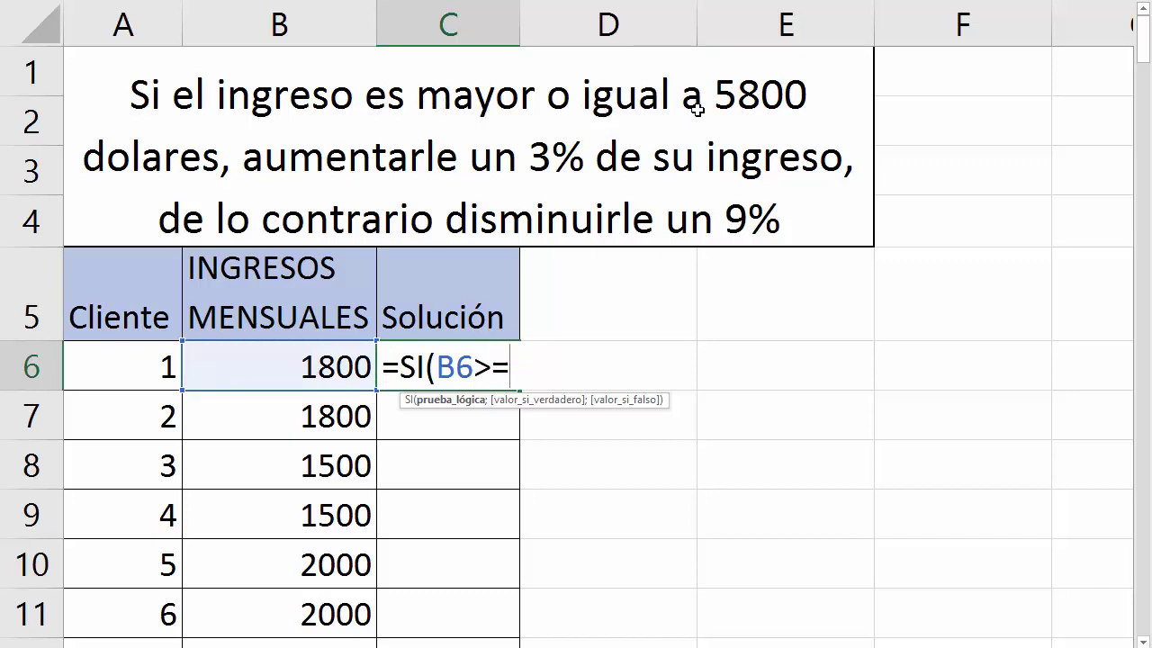
pyautogui.write('5800')
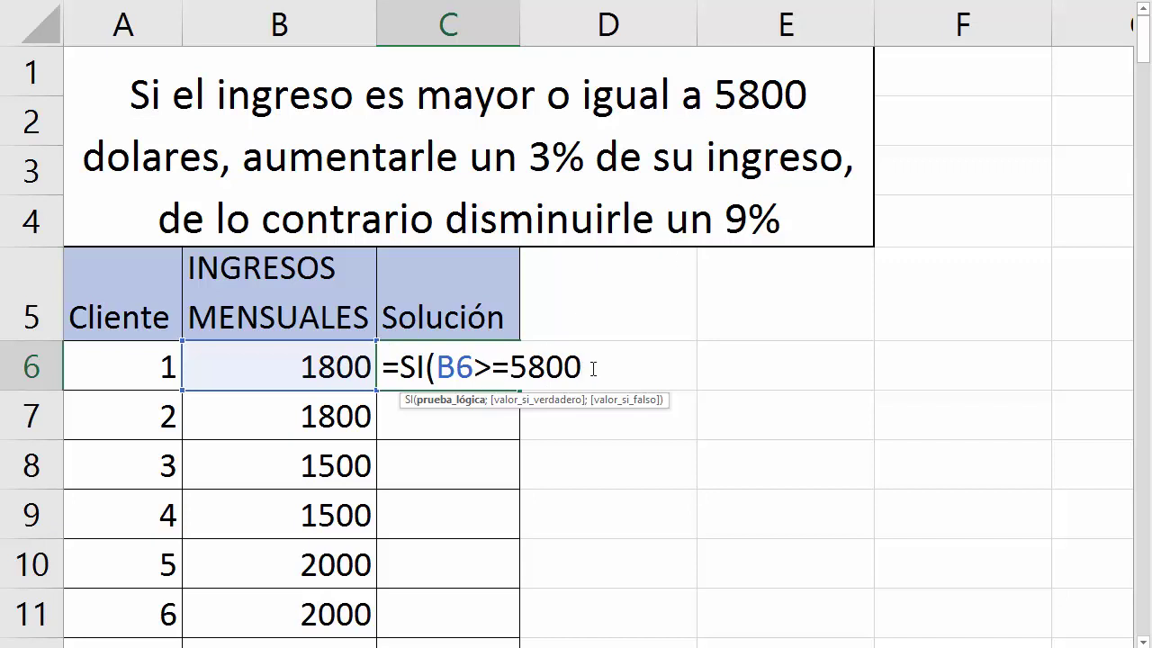
pyautogui.write(';')
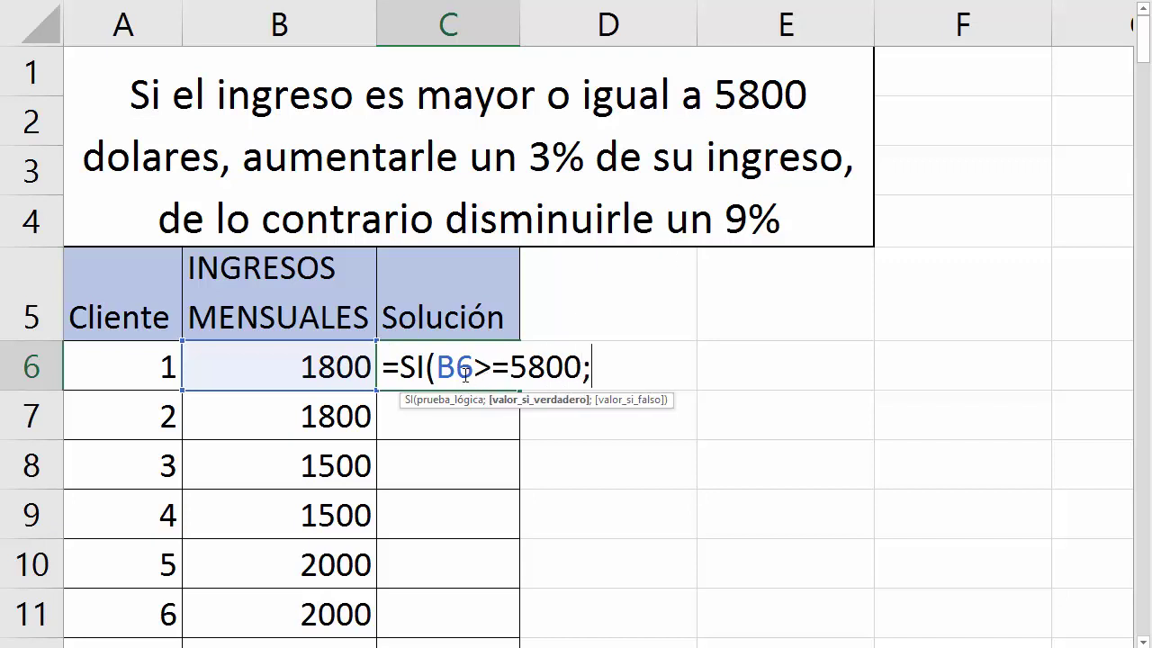
# Add the true result B6+3%*B6; to the SI formula in C6.
pyautogui.moveTo(438, 367); pyautogui.dragTo(590, 367)
pyautogui.click(592, 367)
pyautogui.click(342, 362)
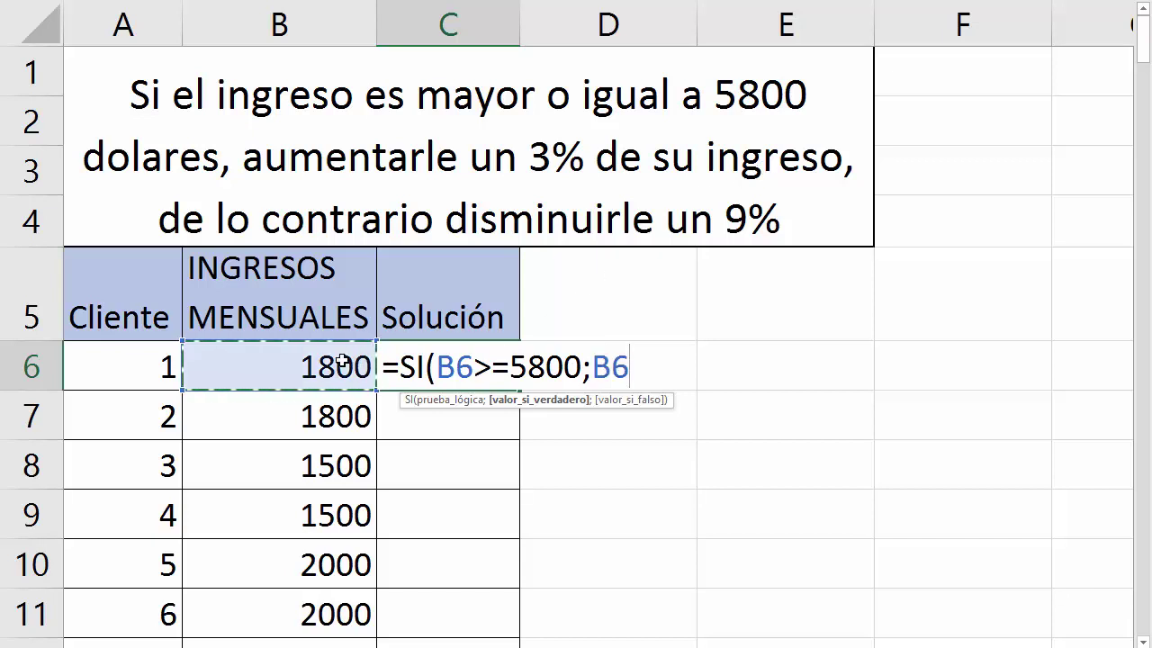
pyautogui.write('+3')
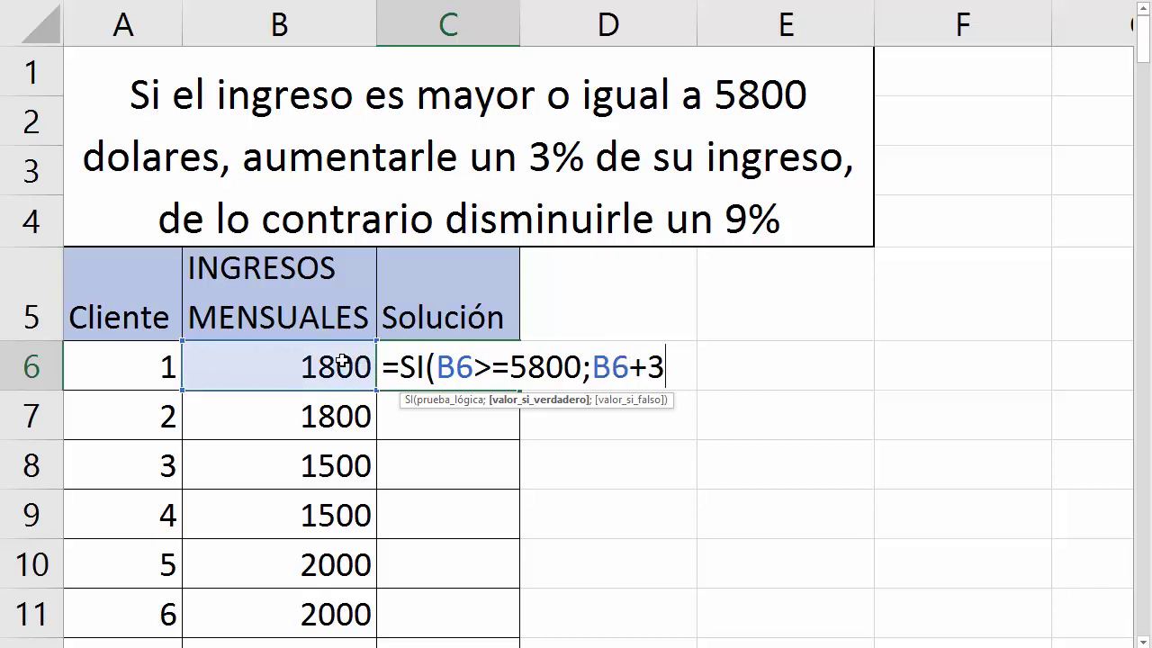
pyautogui.write('%')
pyautogui.write('*')
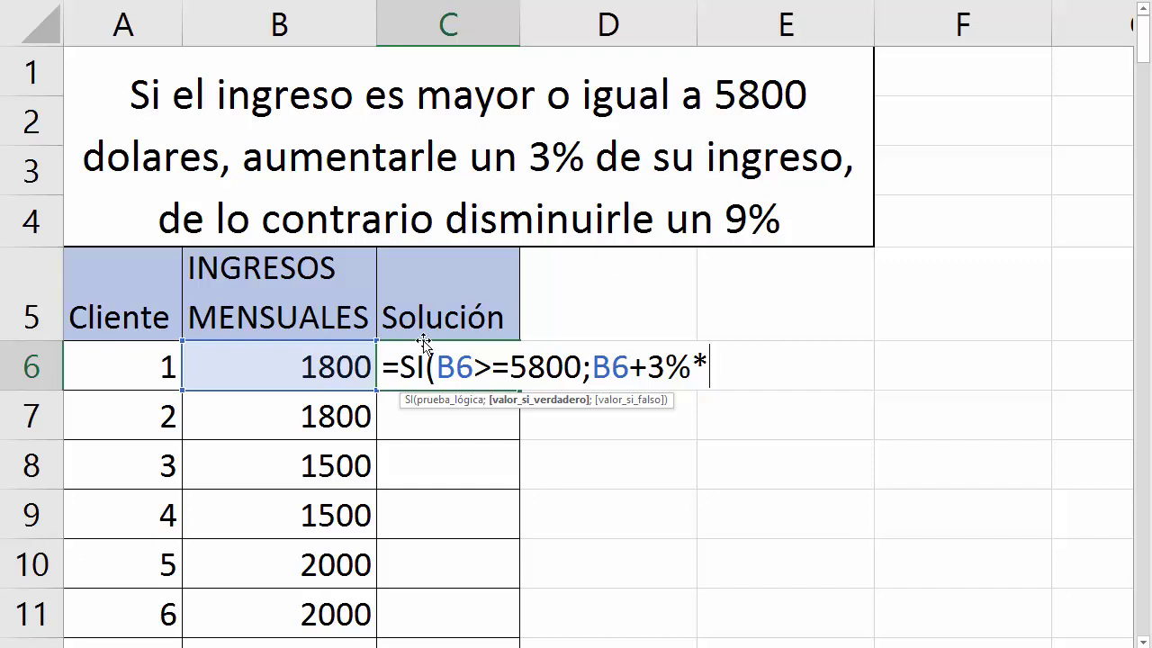
pyautogui.click(309, 364)
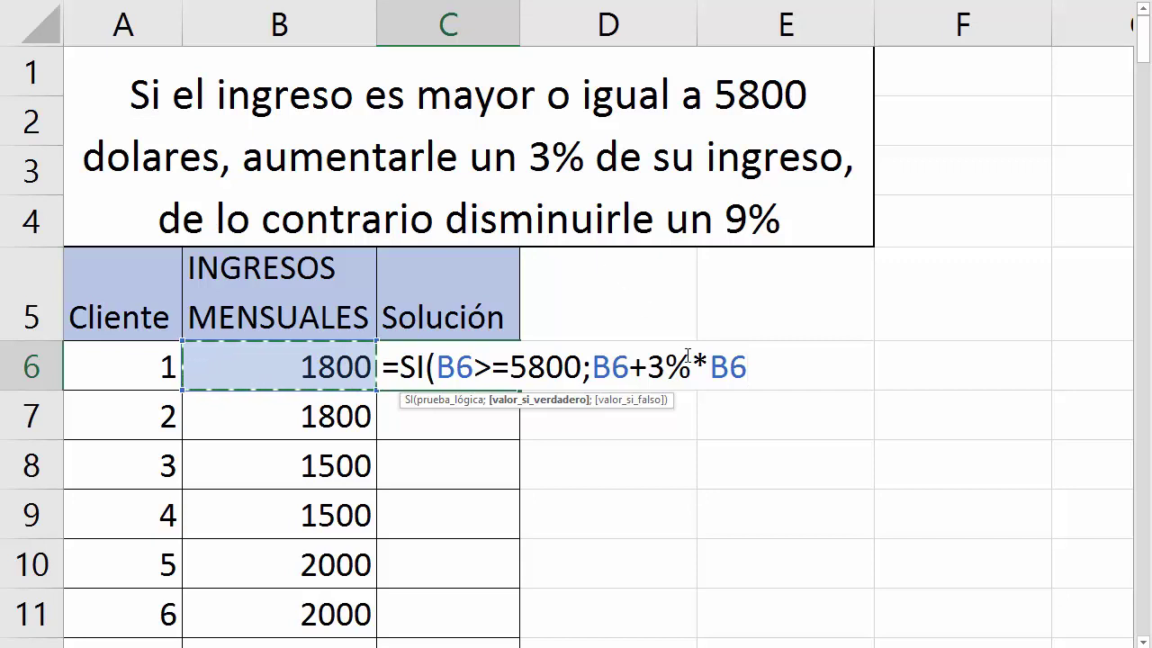
pyautogui.write(';')
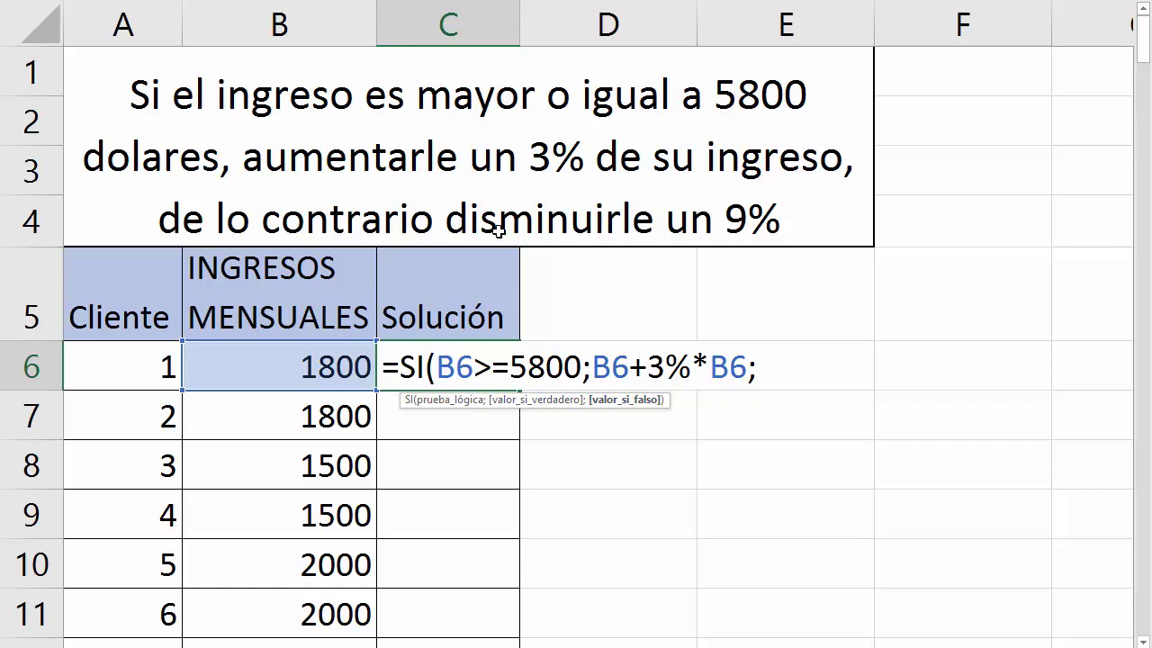
# Finish C6's formula with the false result B6-9%*B6 and a closing parenthesis.
pyautogui.click(303, 362)
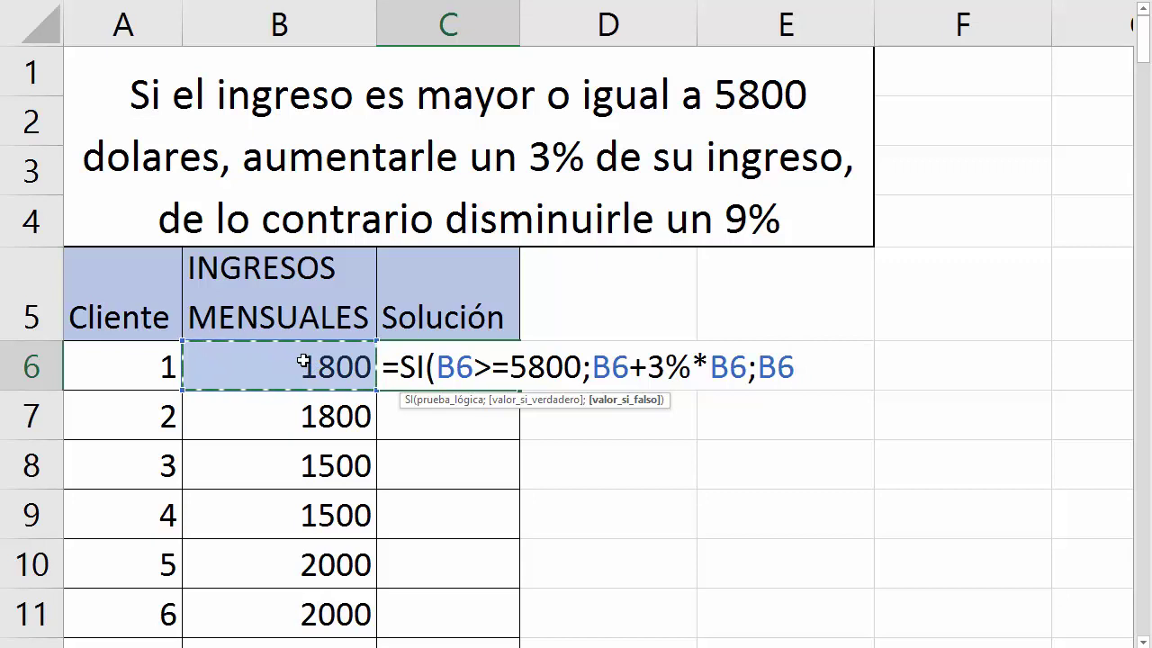
pyautogui.write('-')
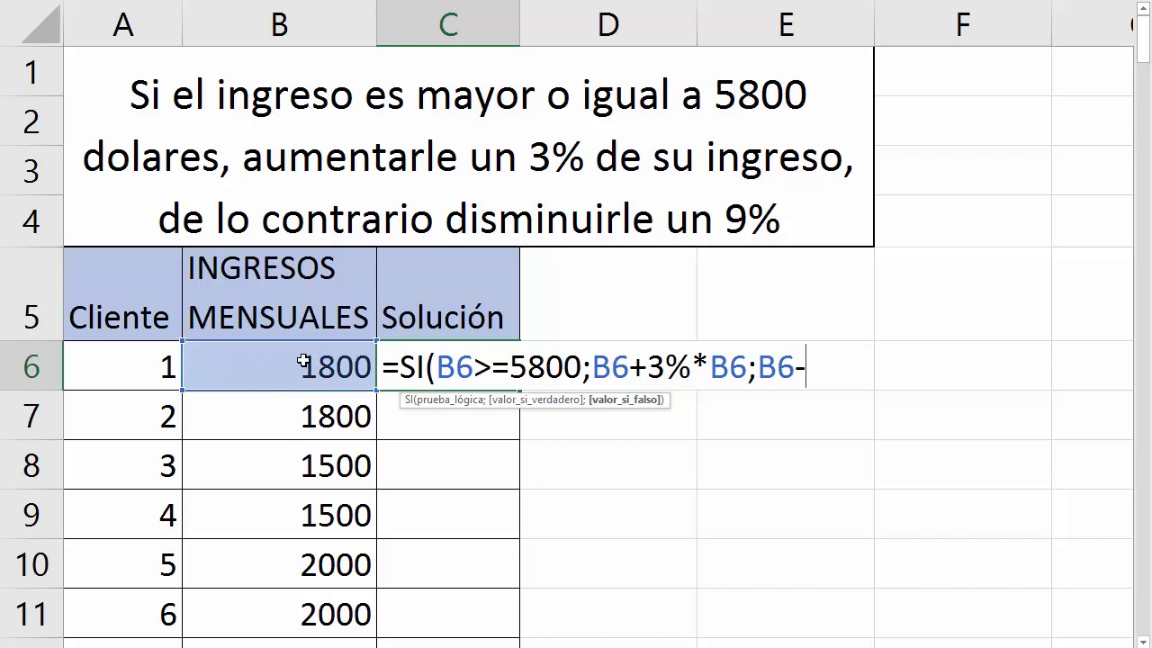
pyautogui.write('9%')
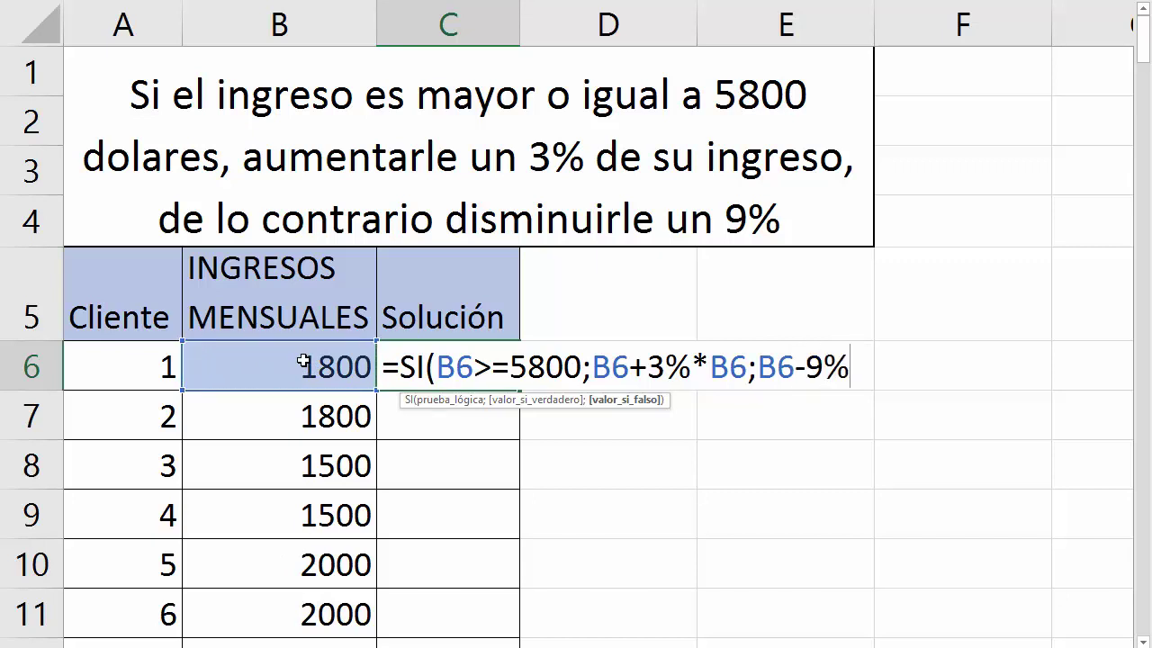
pyautogui.write('*')
pyautogui.click(310, 364)
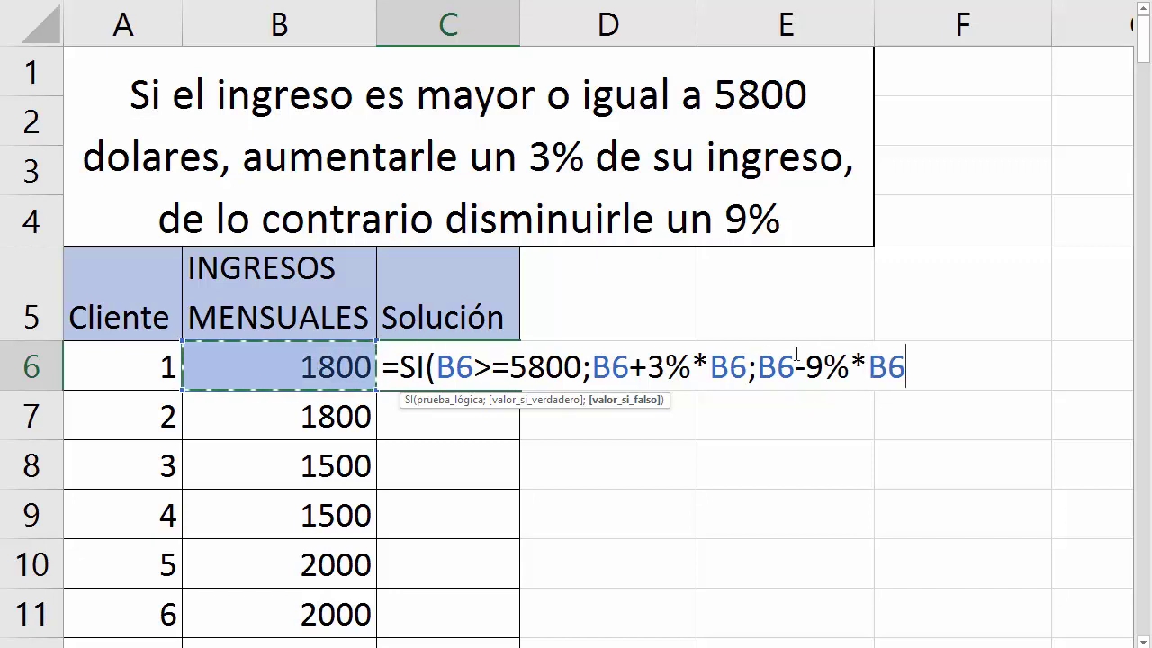
pyautogui.moveTo(806, 367); pyautogui.dragTo(850, 366)
pyautogui.click(867, 366)
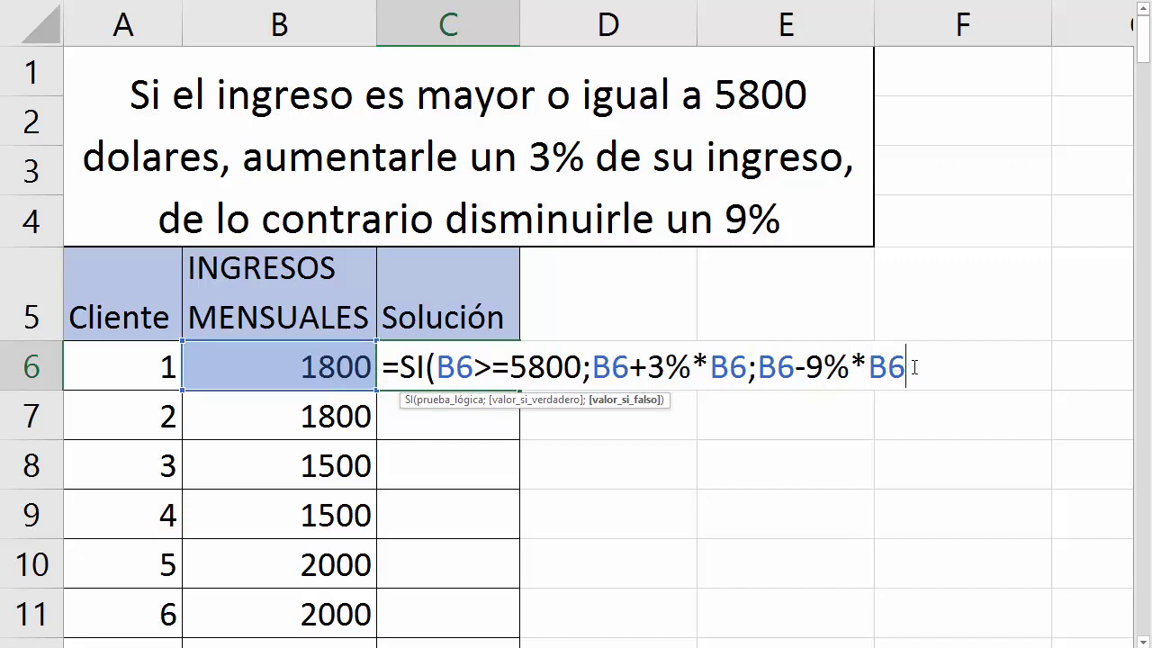
pyautogui.write(')')
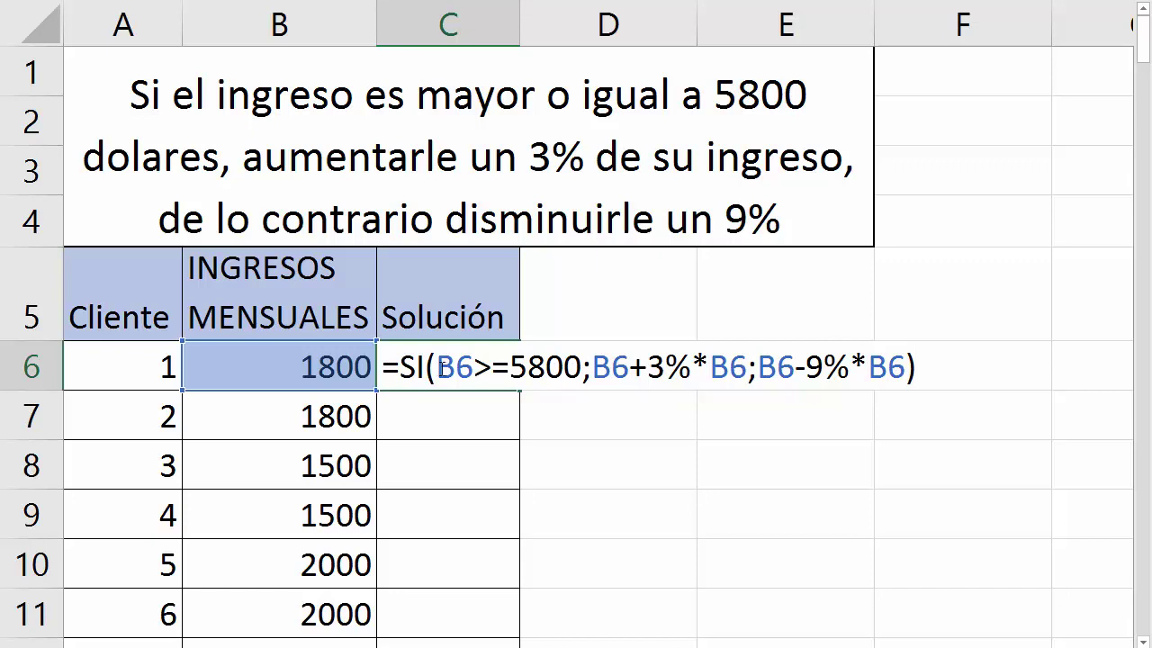
pyautogui.moveTo(437, 367); pyautogui.dragTo(909, 366)
pyautogui.click(931, 373)
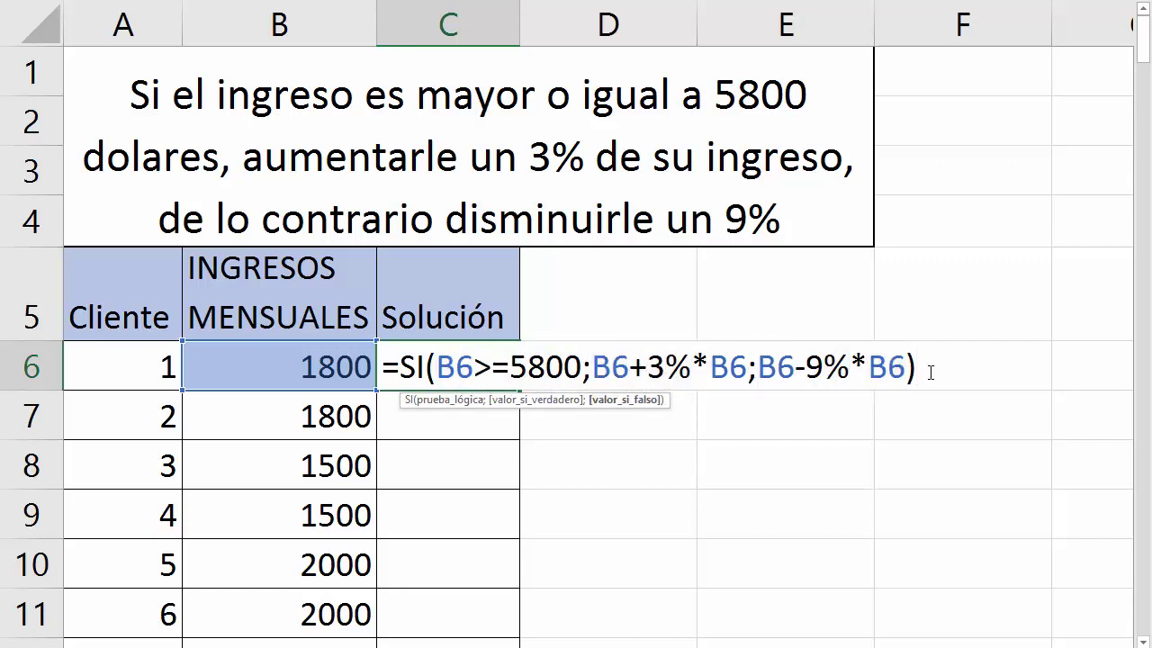
pyautogui.click(930, 372)
# Enter the formula in C6 and fill it down the Solución column to C11.
pyautogui.press('Return')
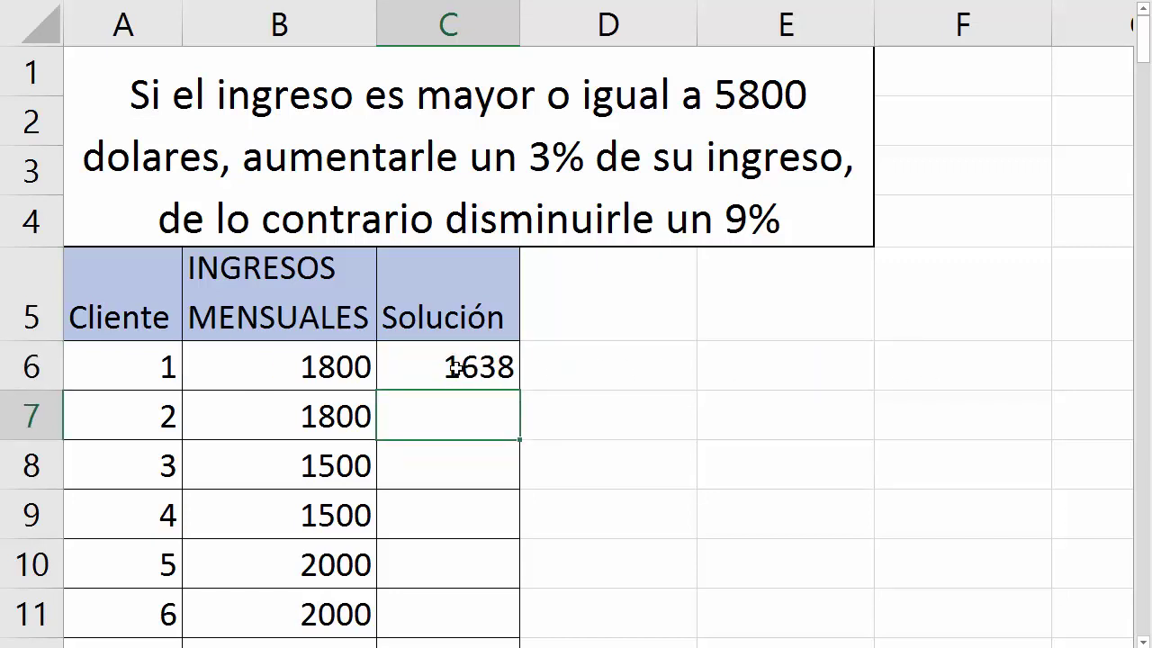
pyautogui.click(455, 367)
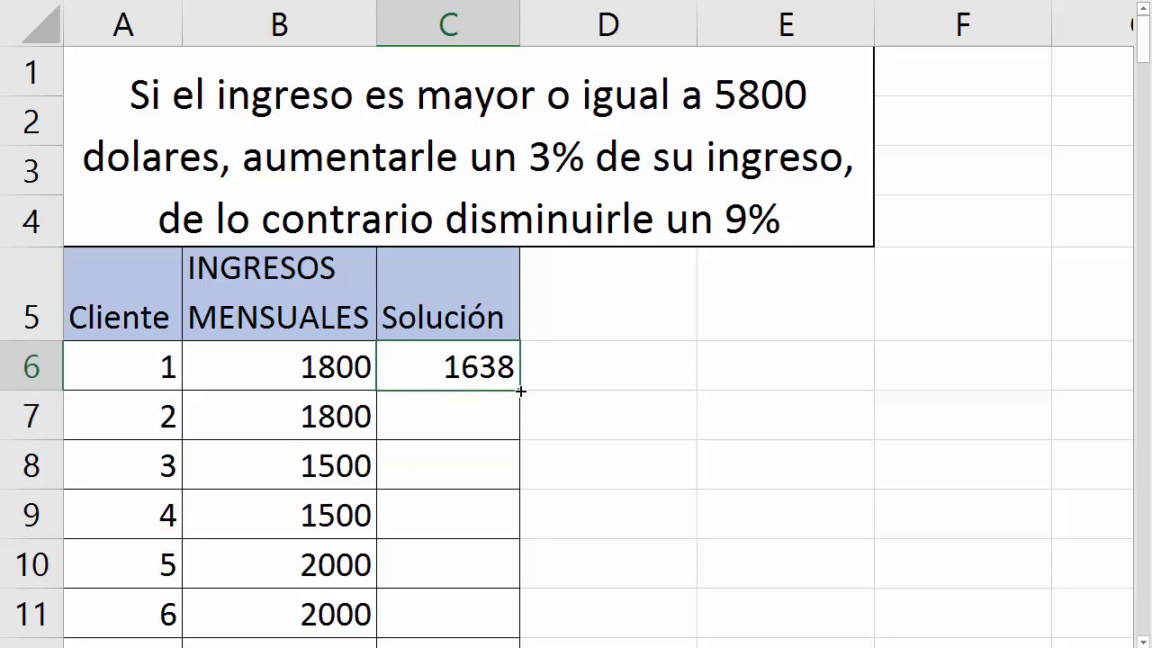
pyautogui.doubleClick(520, 391)
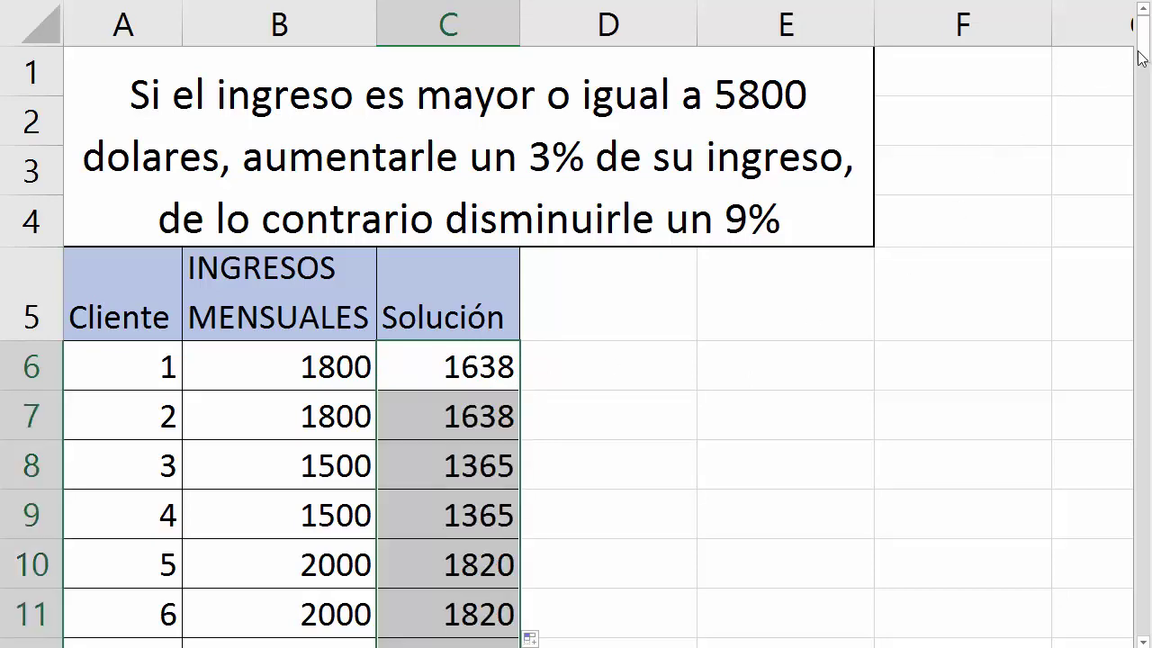
pyautogui.moveTo(1143, 41); pyautogui.dragTo(1143, 36)
# Compare the income in B6 with its result of 1638 in C6.
pyautogui.click(315, 373)
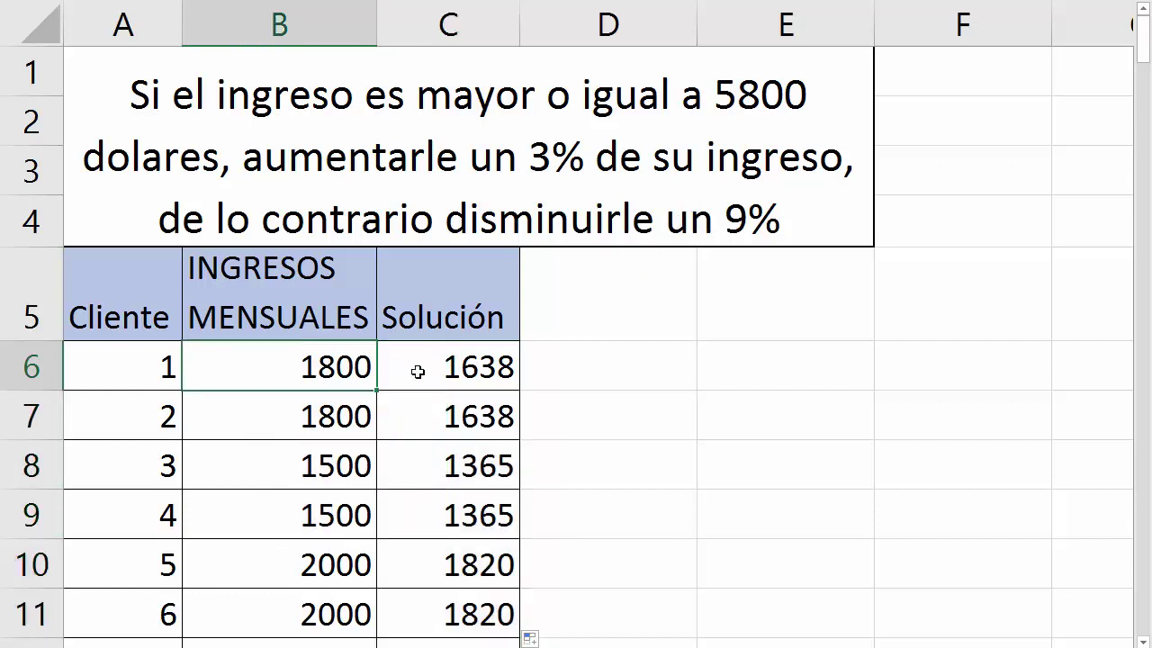
pyautogui.click(416, 368)
pyautogui.click(332, 365)
pyautogui.click(481, 368)
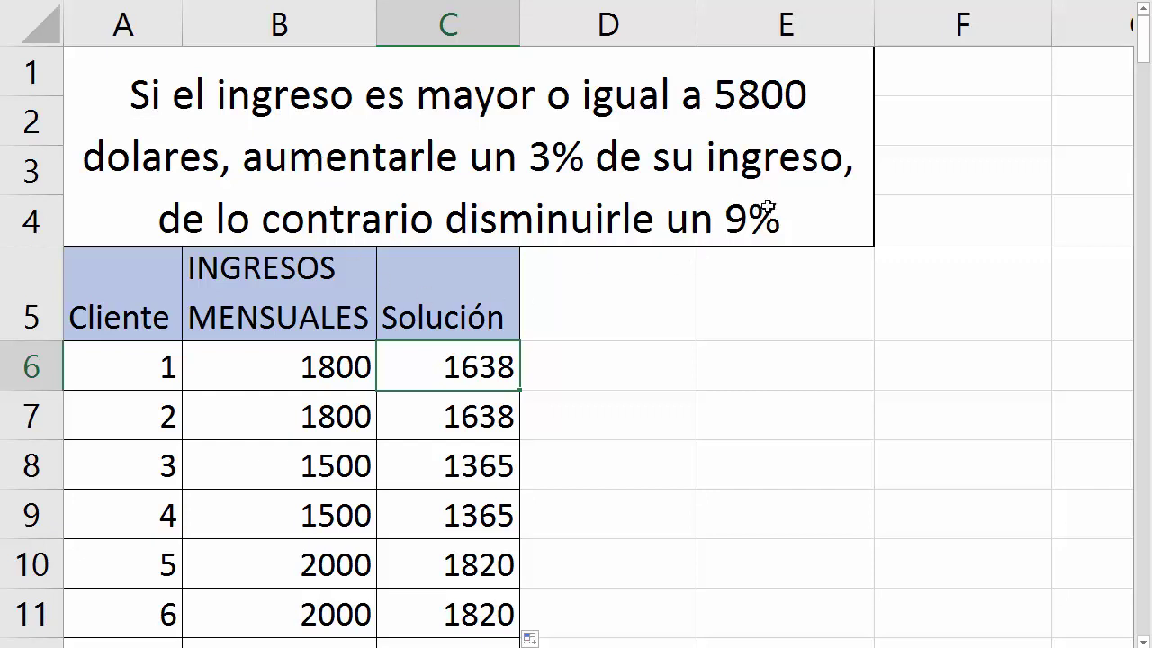
# Enter 7000 in B6, confirm C6 shows 7210, then undo back to 1800.
pyautogui.click(313, 360)
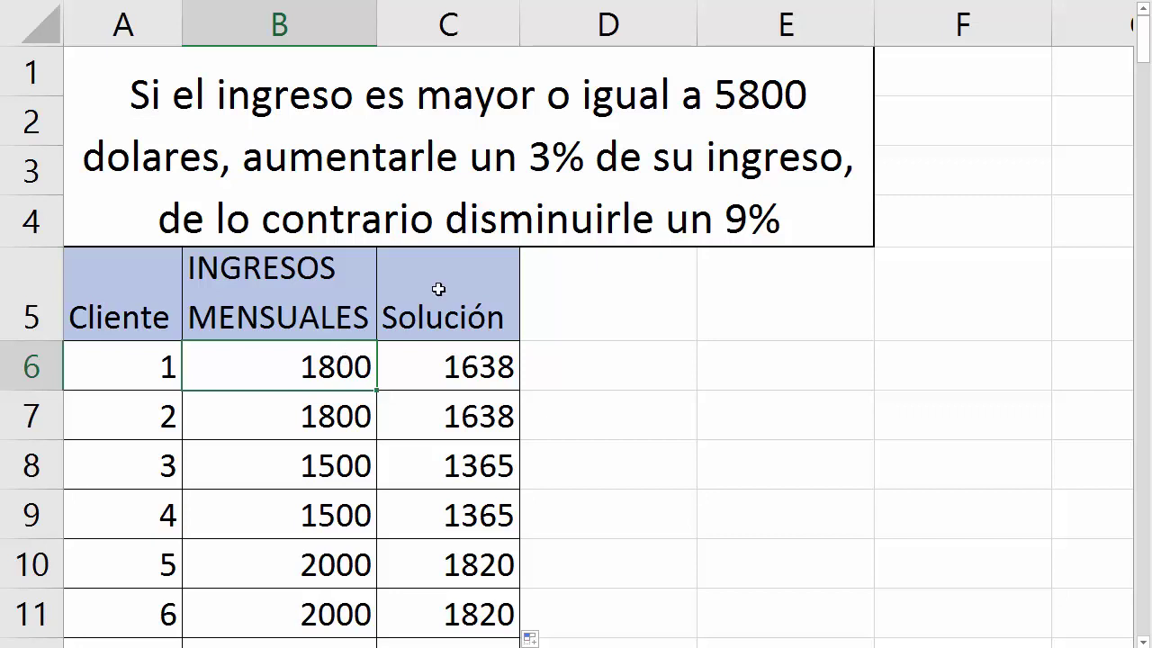
pyautogui.write('7')
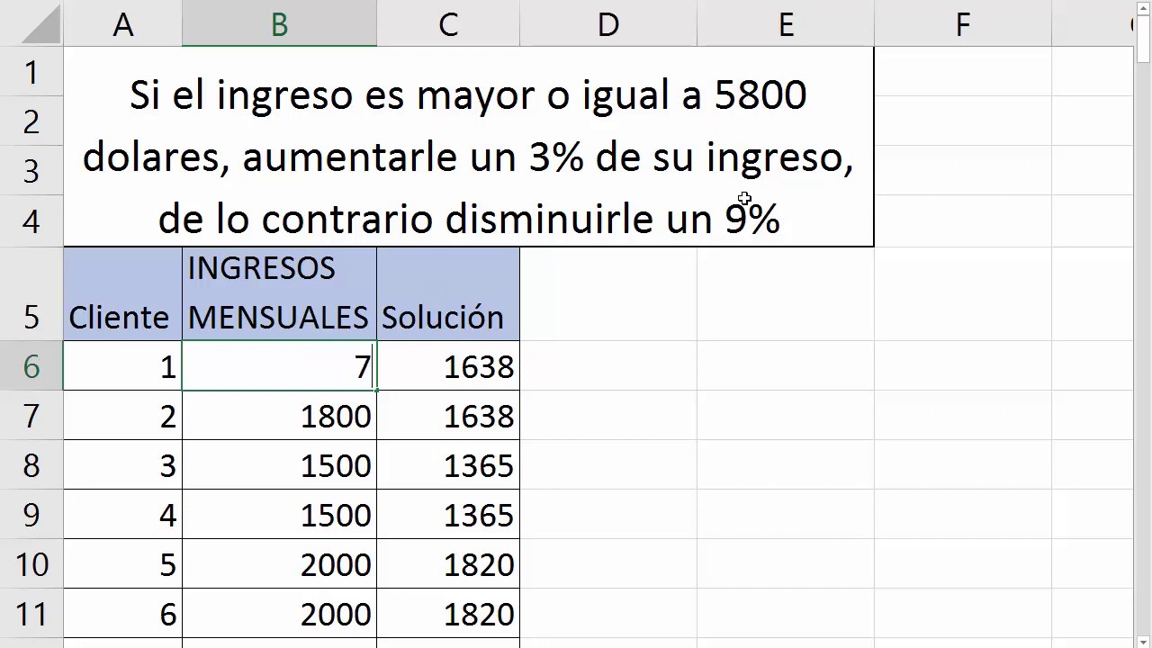
pyautogui.write('000')
pyautogui.press('Return')
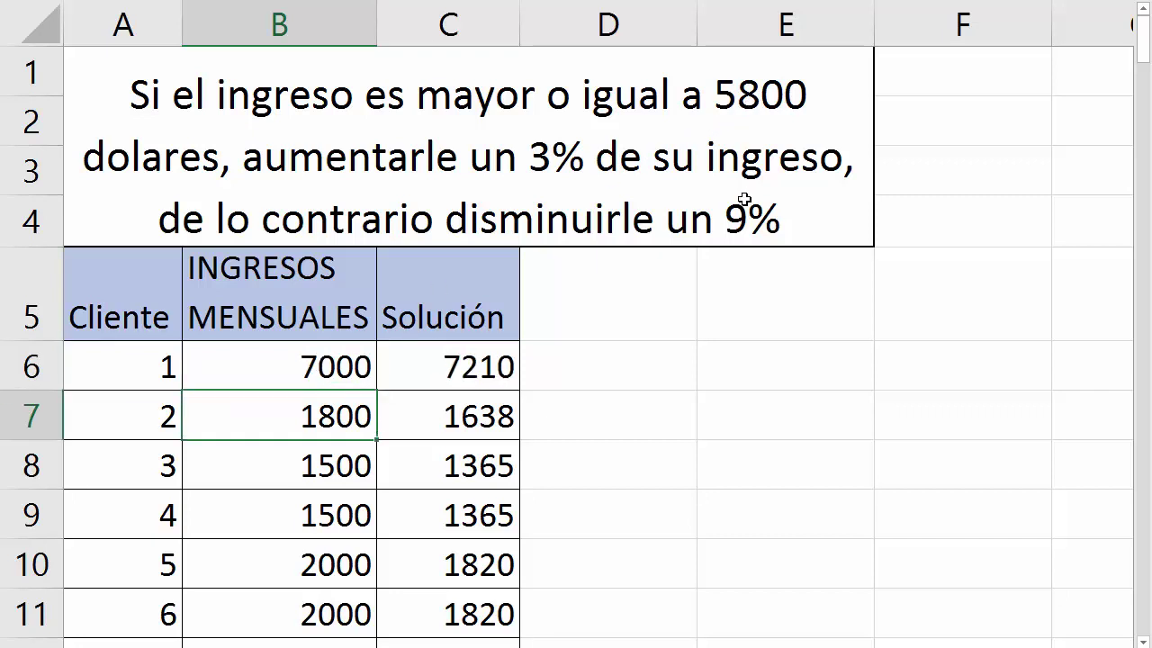
pyautogui.click(322, 375)
pyautogui.click(456, 369)
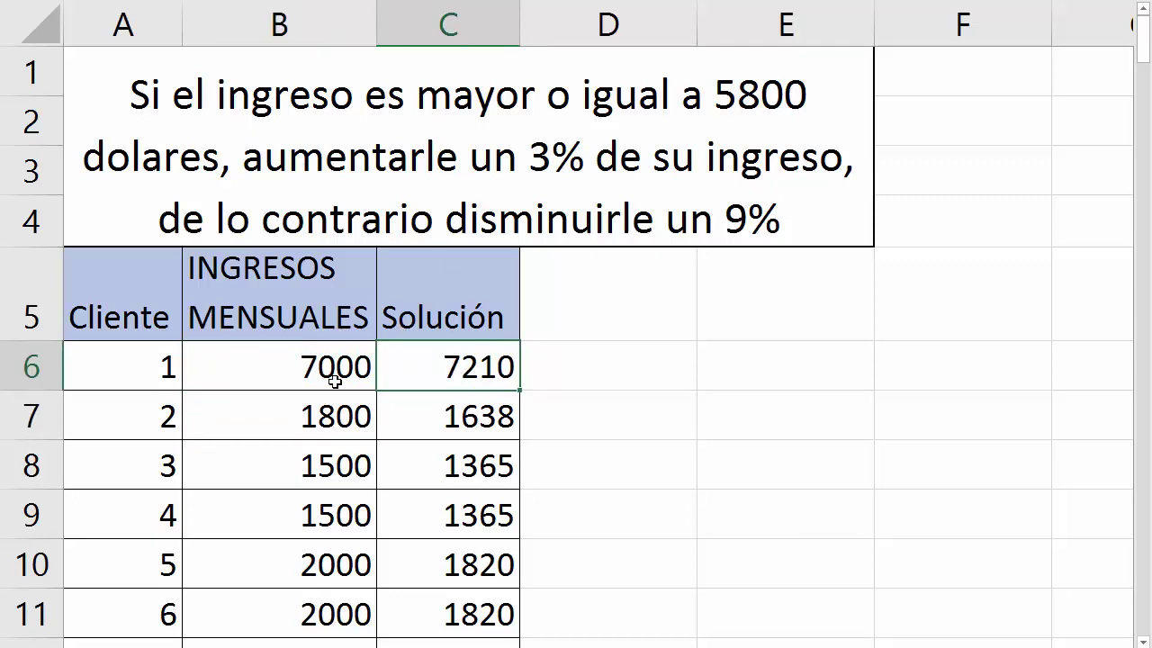
pyautogui.hotkey('ctrl', 'z')
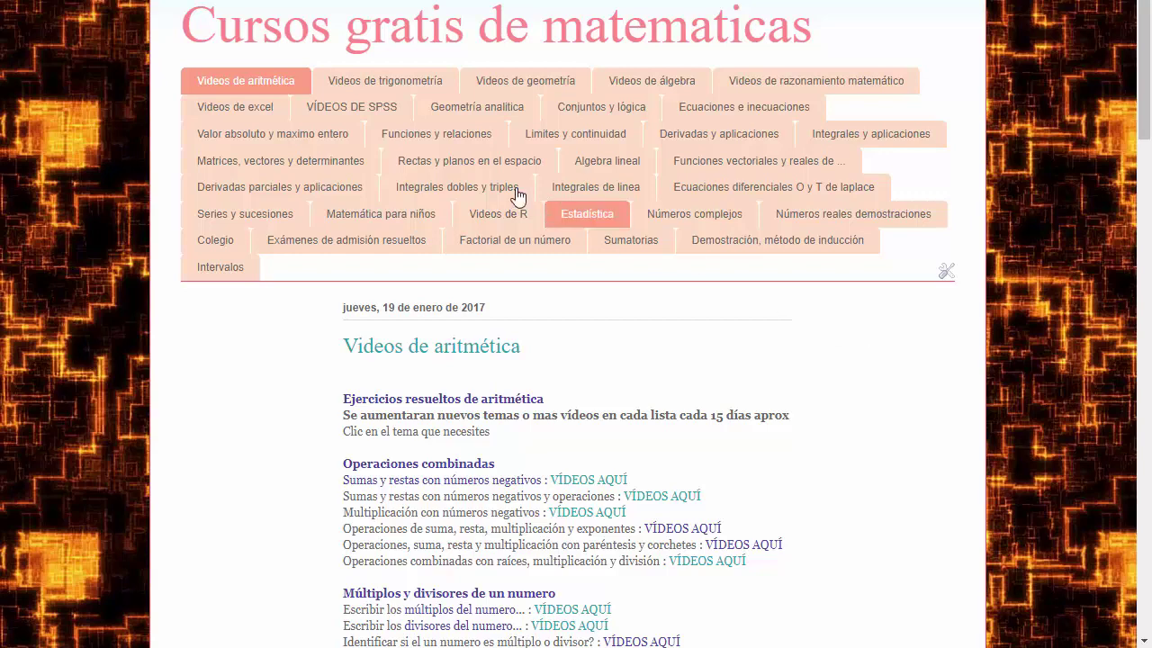
# Go to the site's Videos de excel page.
pyautogui.click(252, 118)
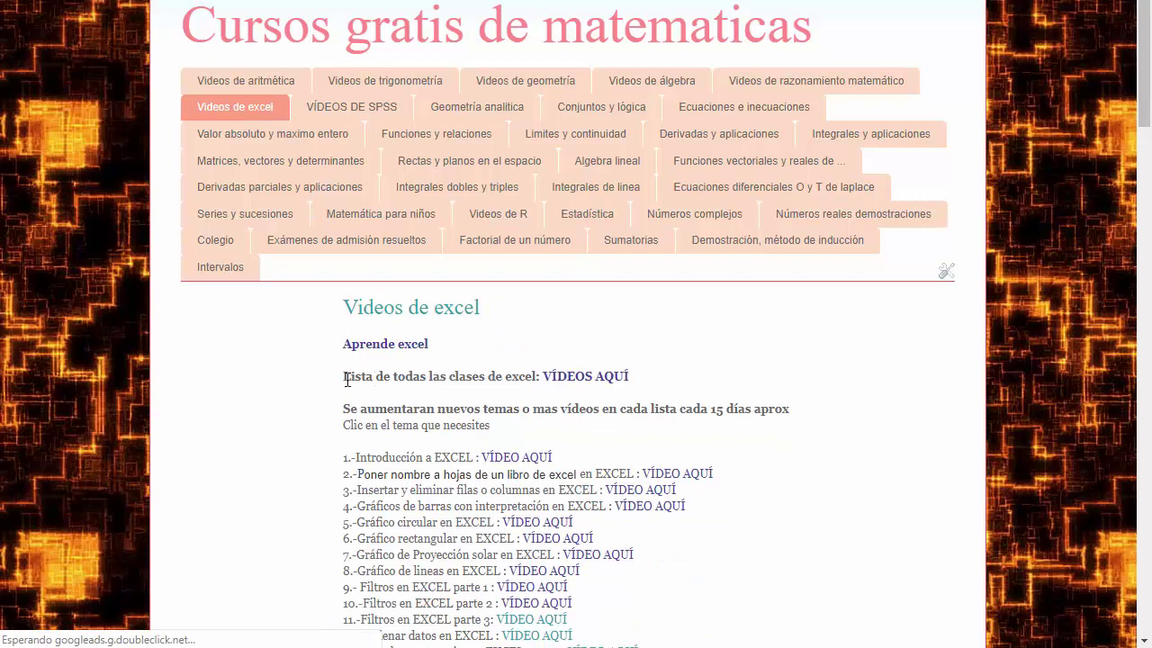